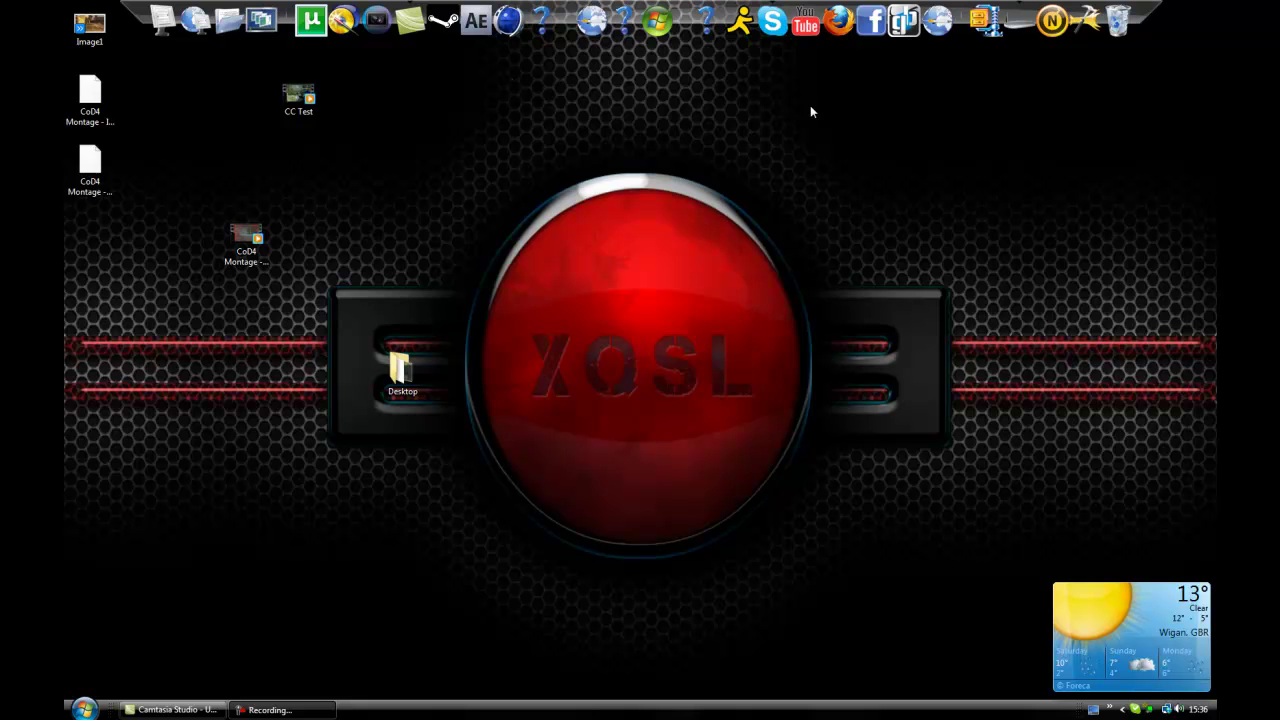
Step: Launch Firefox from the dock and close the Firefox Updated tab
{"action": "left_click", "coordinate": [838, 30]}
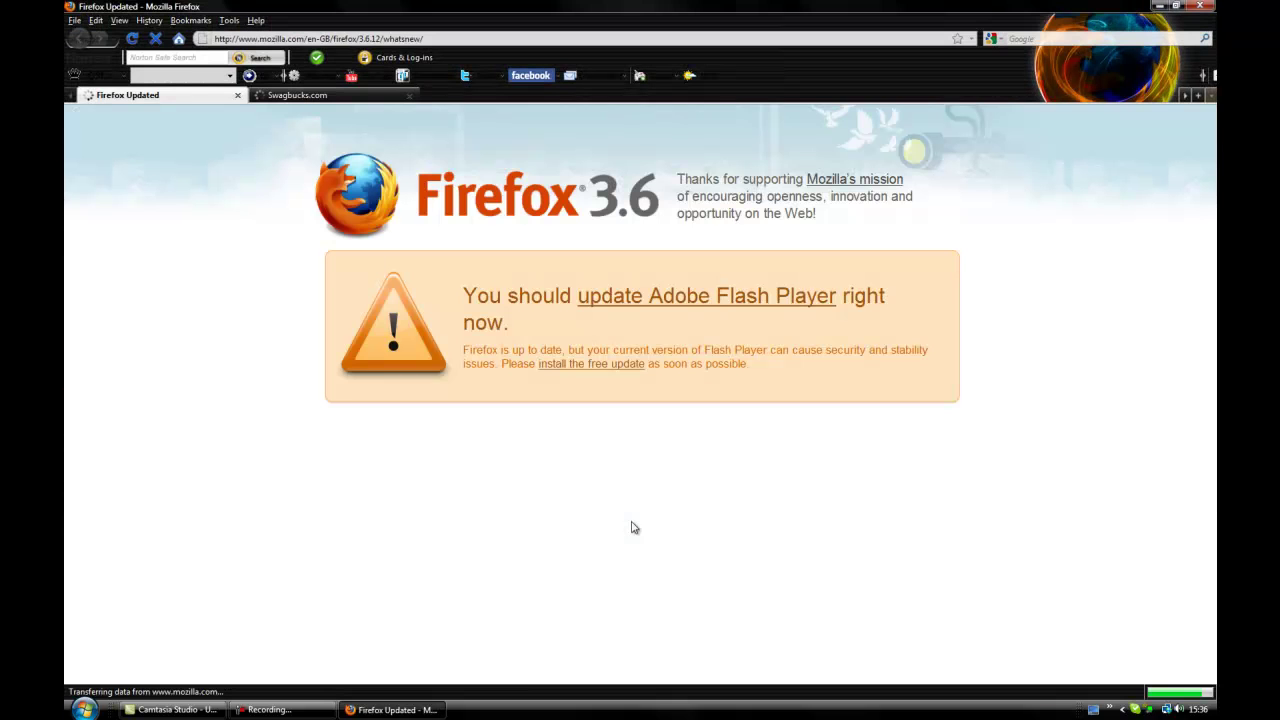
{"action": "left_click", "coordinate": [228, 95]}
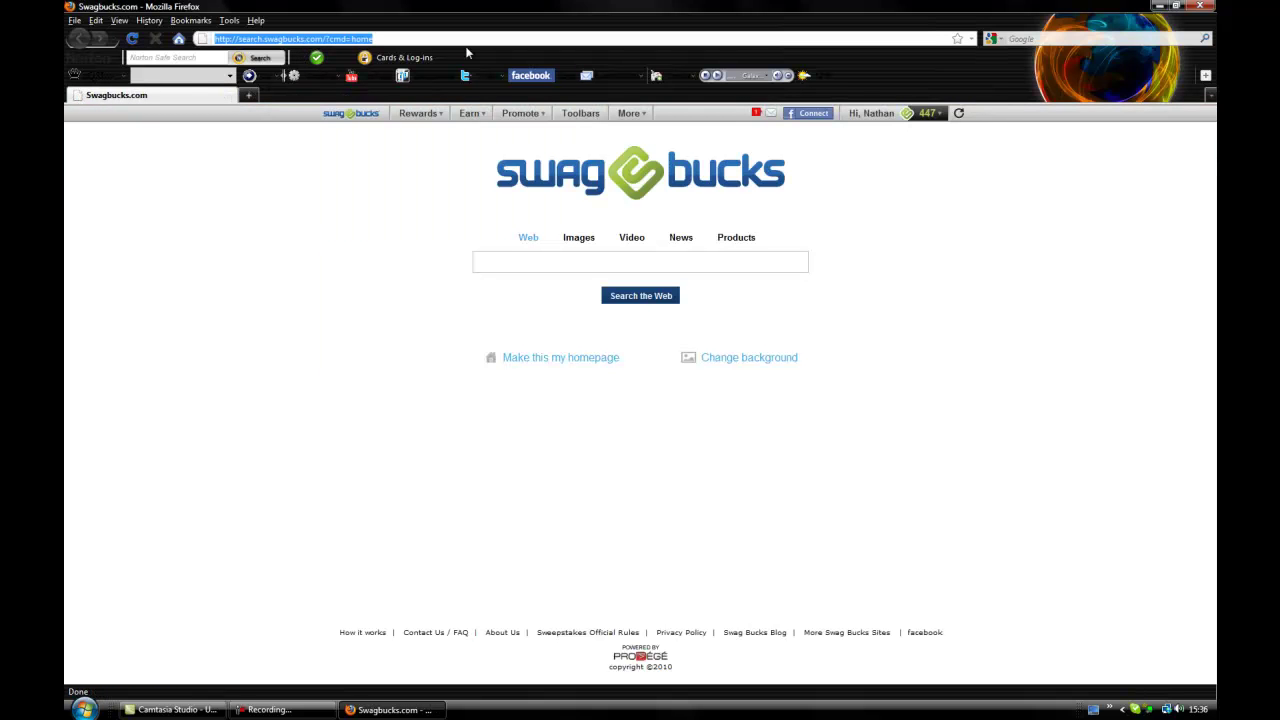
{"action": "type", "text": "www.ro"}
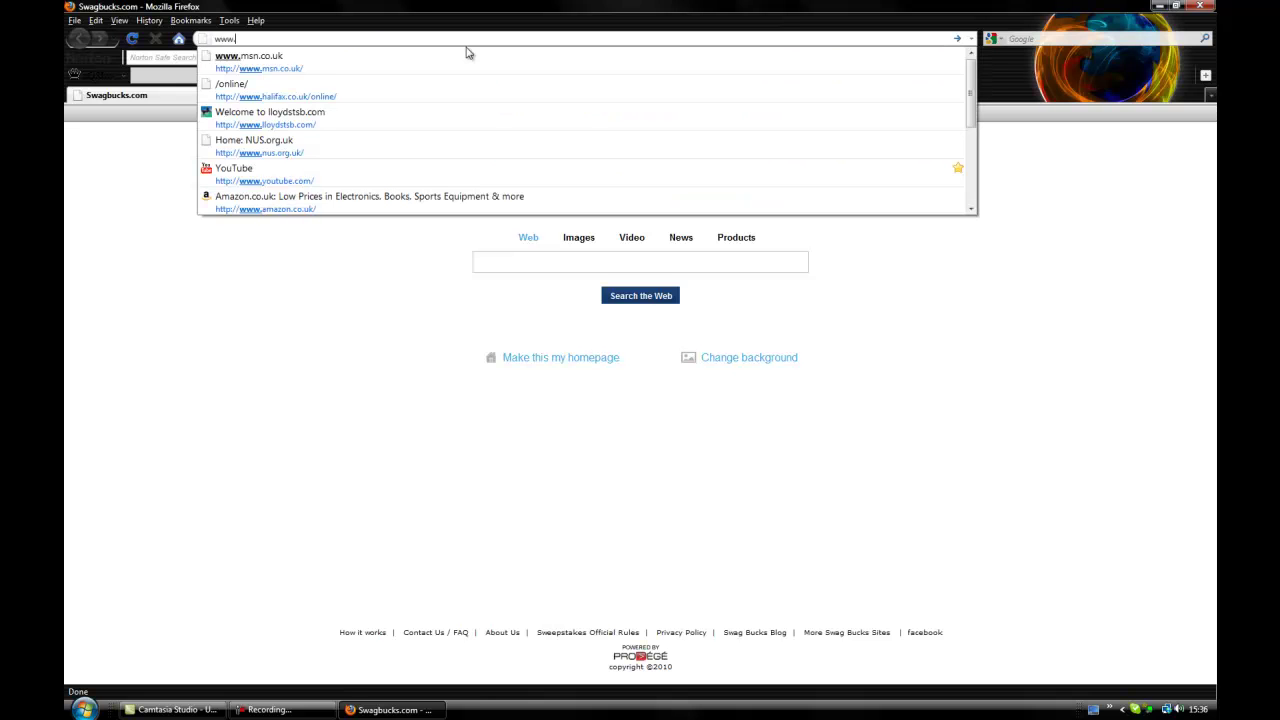
{"action": "type", "text": "cketdock.com"}
{"action": "key", "text": "Return"}
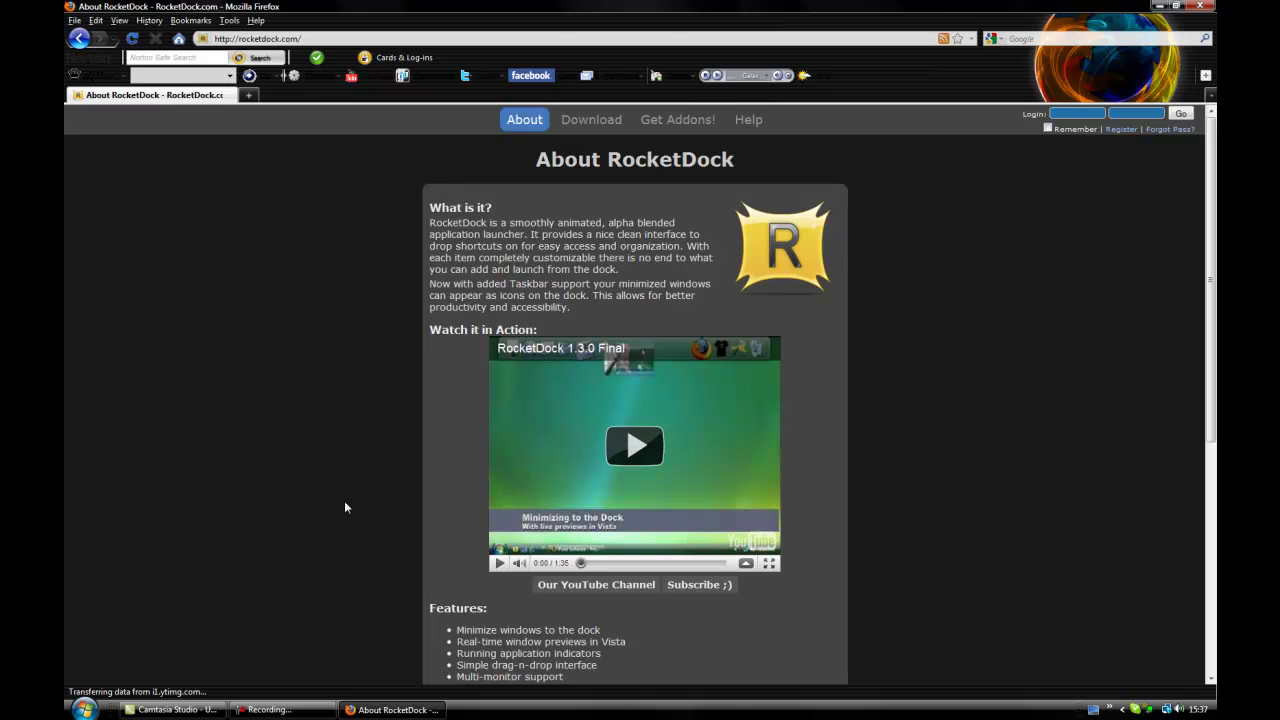
{"action": "scroll", "coordinate": [370, 451], "scroll_direction": "down", "scroll_amount": 7}
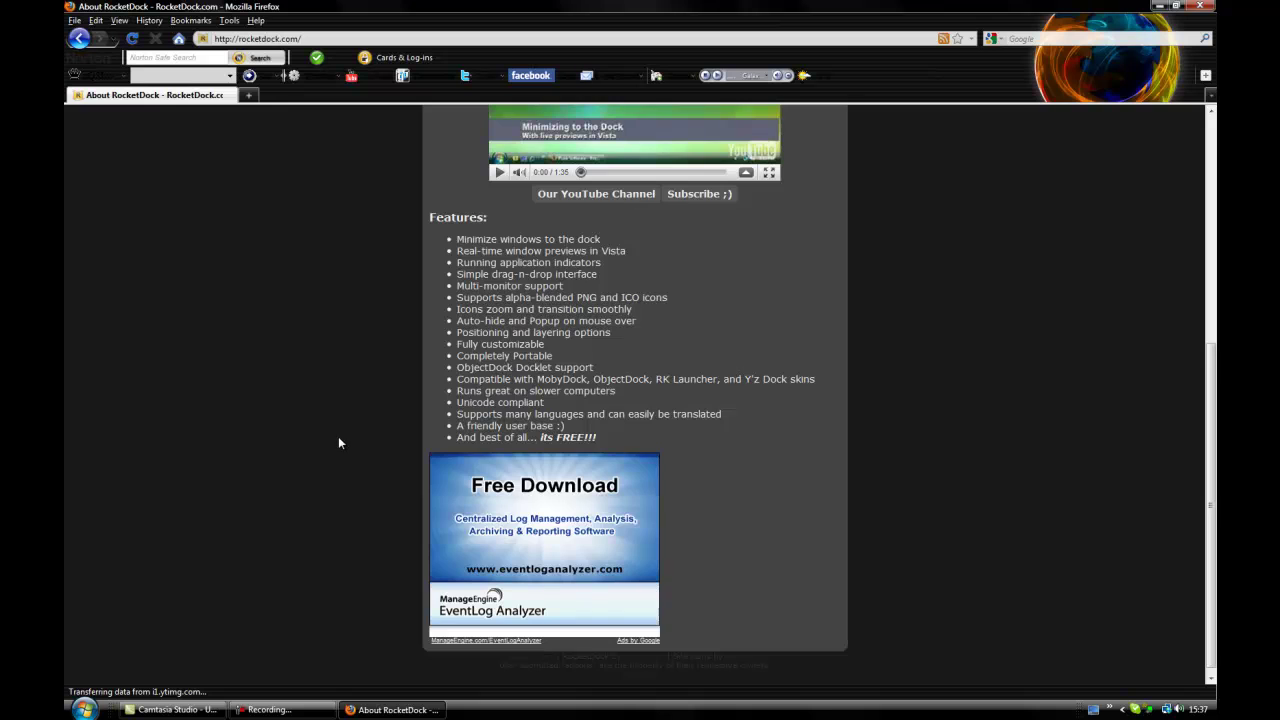
{"action": "scroll", "coordinate": [340, 424], "scroll_direction": "up", "scroll_amount": 7}
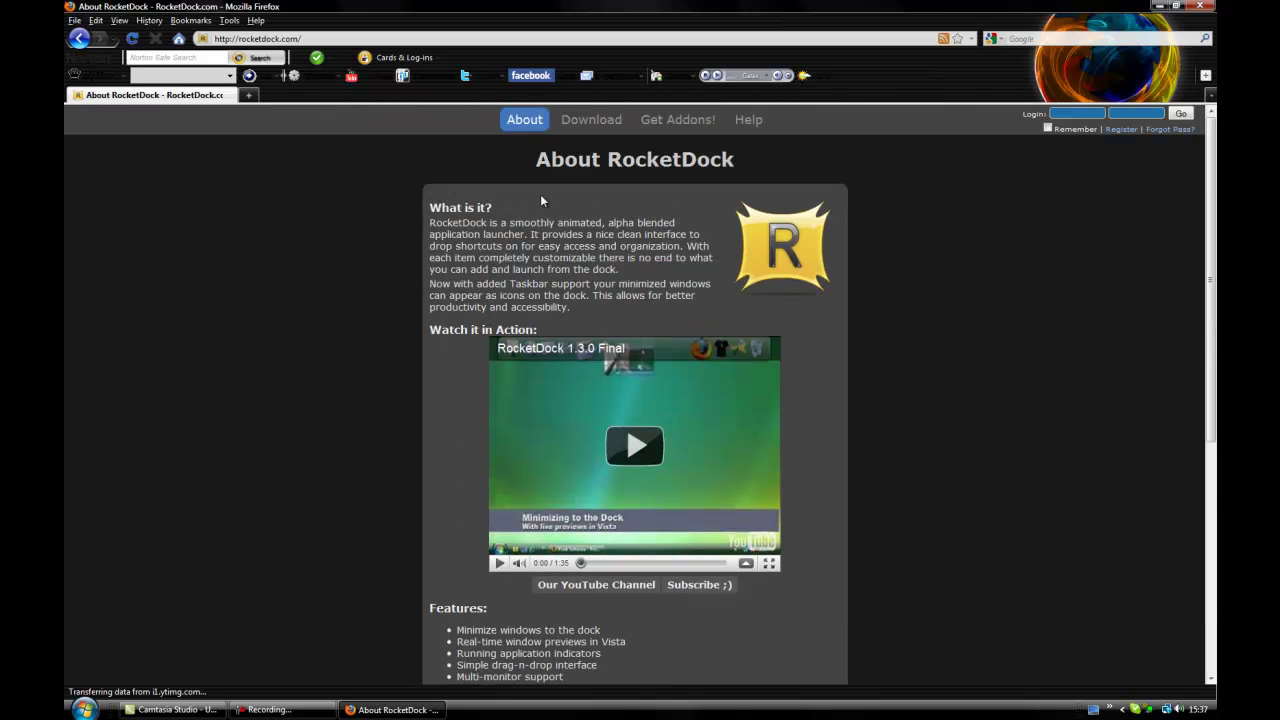
Step: On the Download page, start downloading RocketDock-v1.3.5.exe, then cancel the save prompt
{"action": "left_click", "coordinate": [580, 128]}
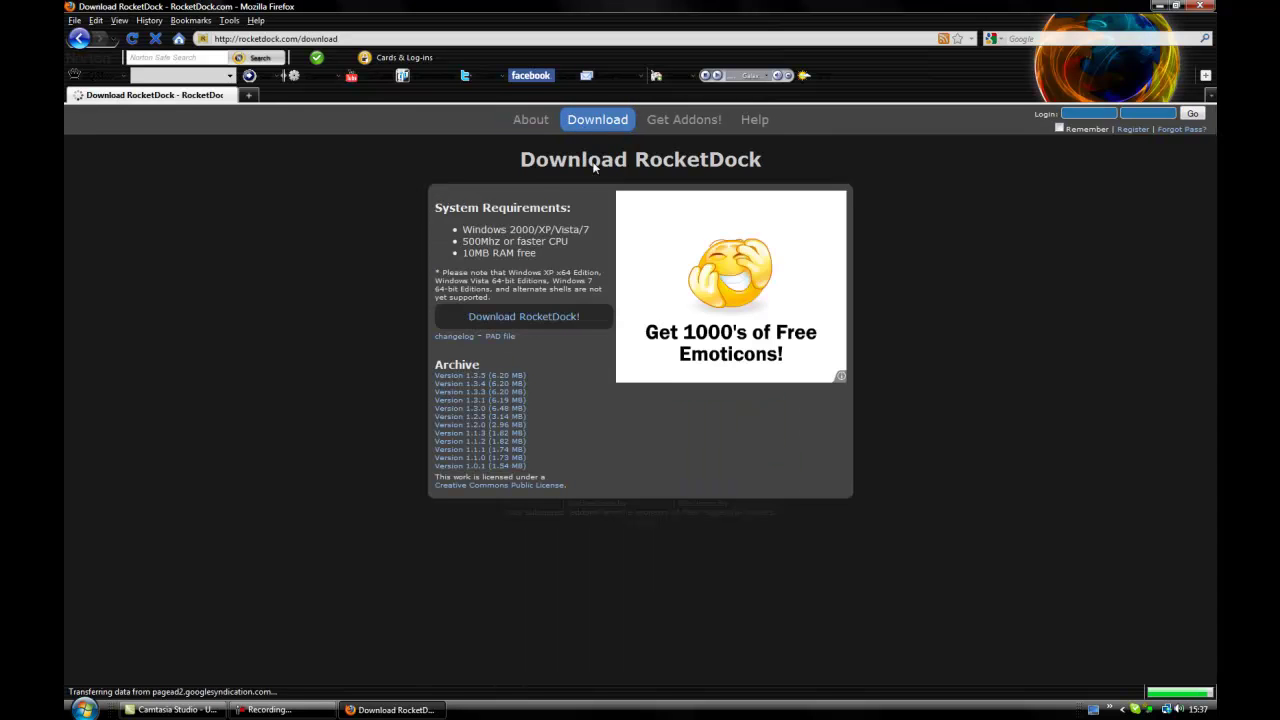
{"action": "left_click", "coordinate": [540, 322]}
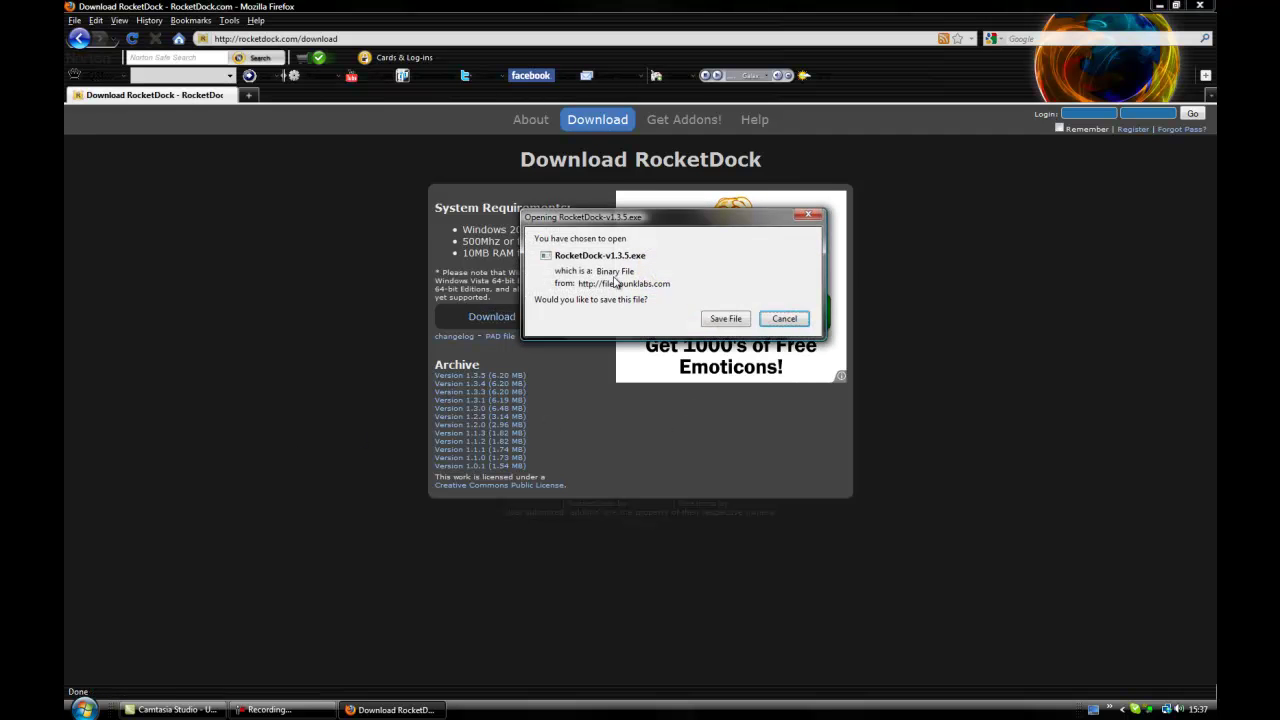
{"action": "left_click", "coordinate": [783, 320]}
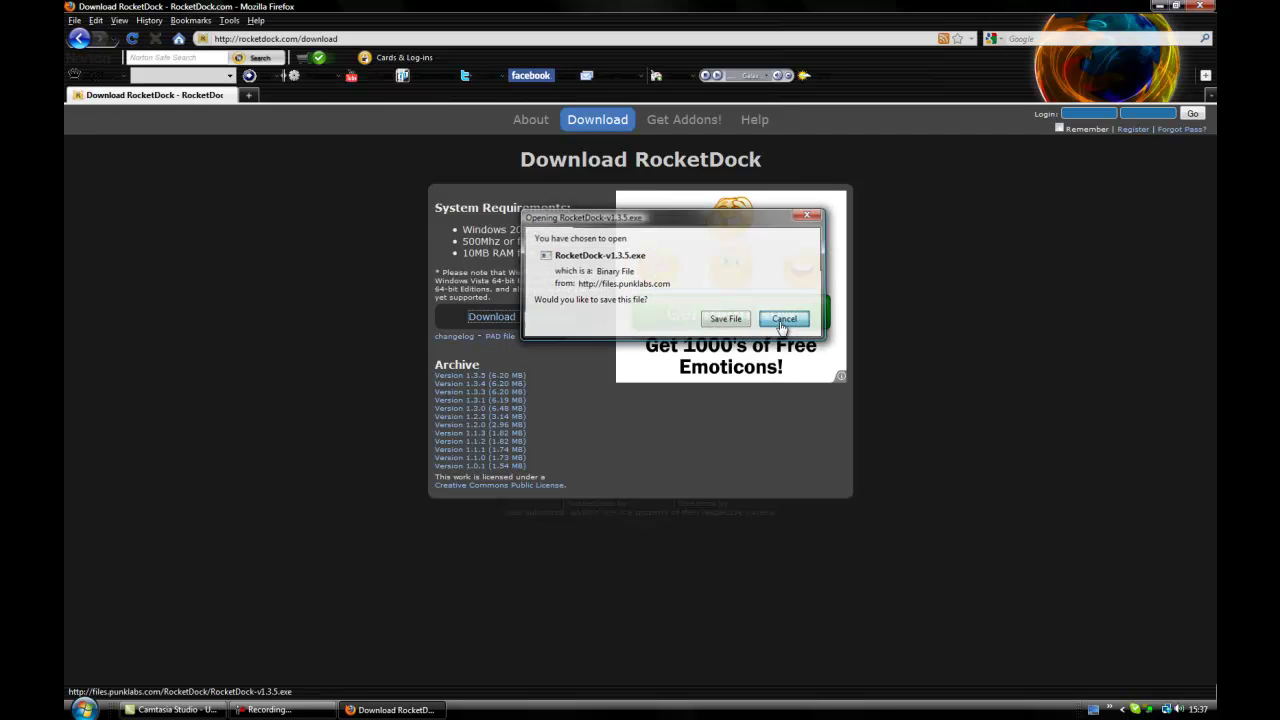
Step: Close Firefox, then bring up and dismiss the dock's Recycle Bin context menu
{"action": "left_click", "coordinate": [1199, 6]}
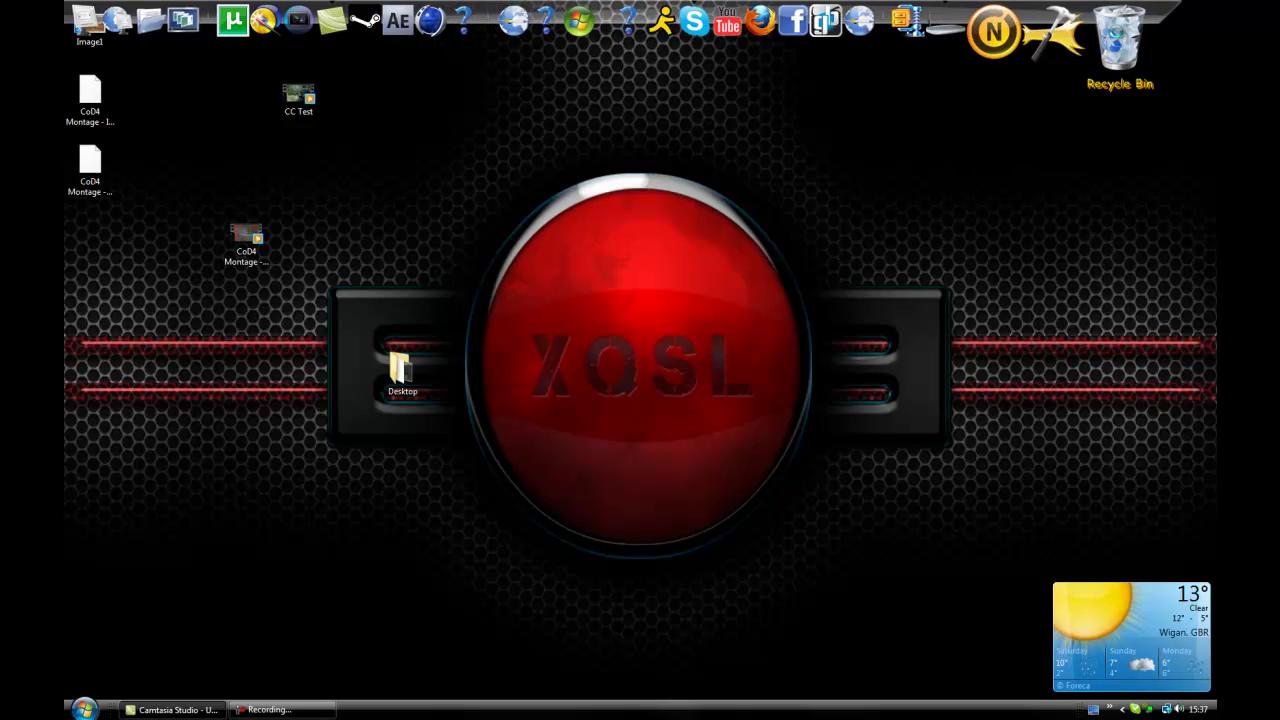
{"action": "right_click", "coordinate": [1116, 36]}
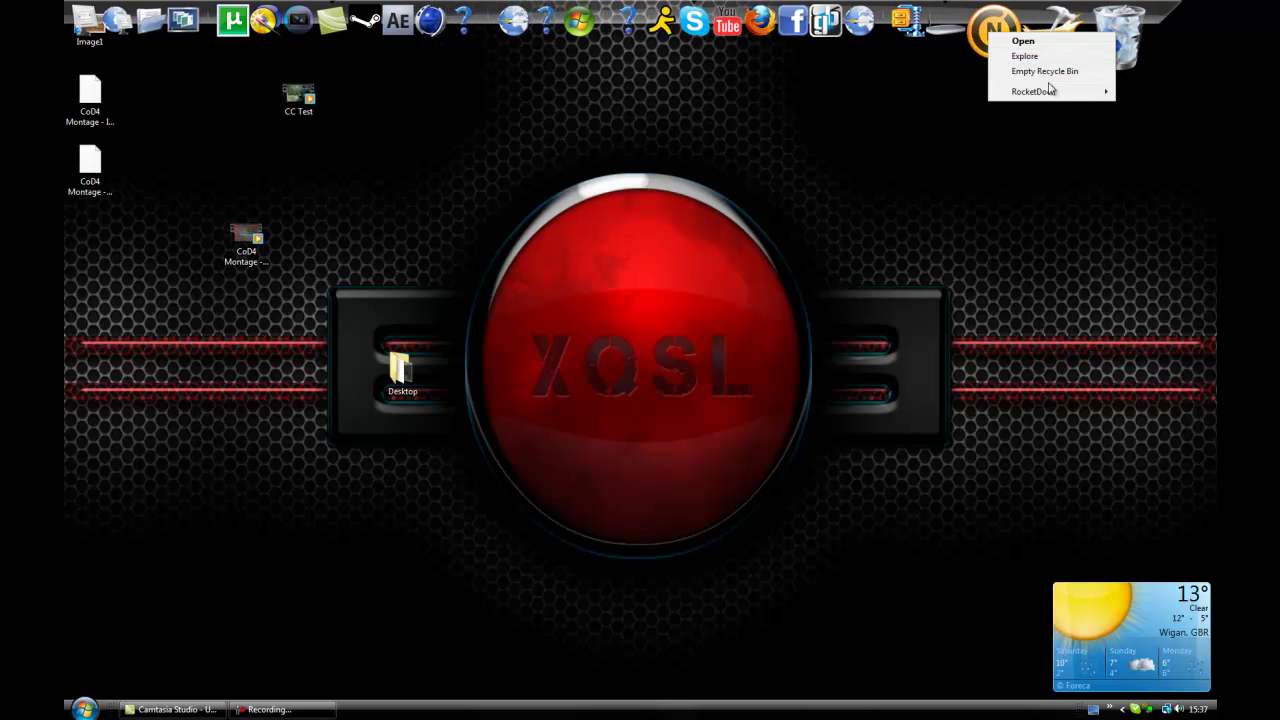
{"action": "left_click", "coordinate": [782, 191]}
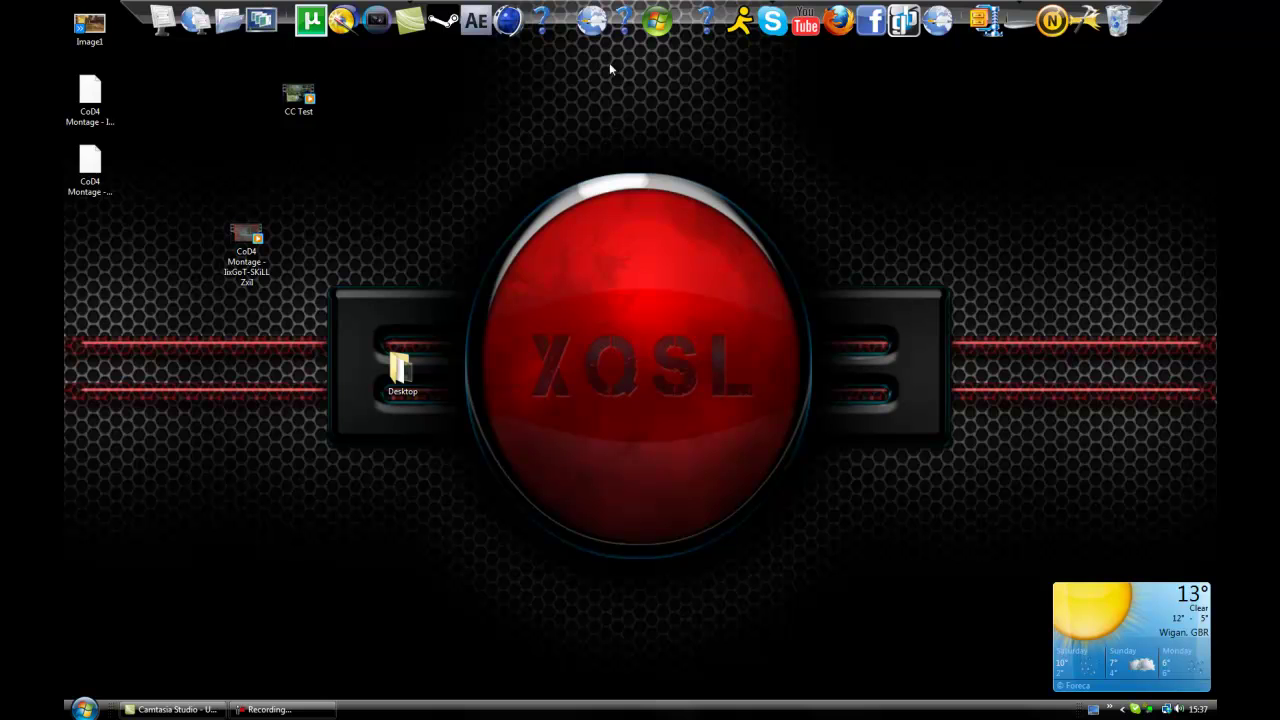
Step: Open Dock Settings and preview themes Milk2, Minired, Painting, ProtoGlass, ProtoIron, ProtoSea, Special-RD, WhiteCristal
{"action": "right_click", "coordinate": [615, 30]}
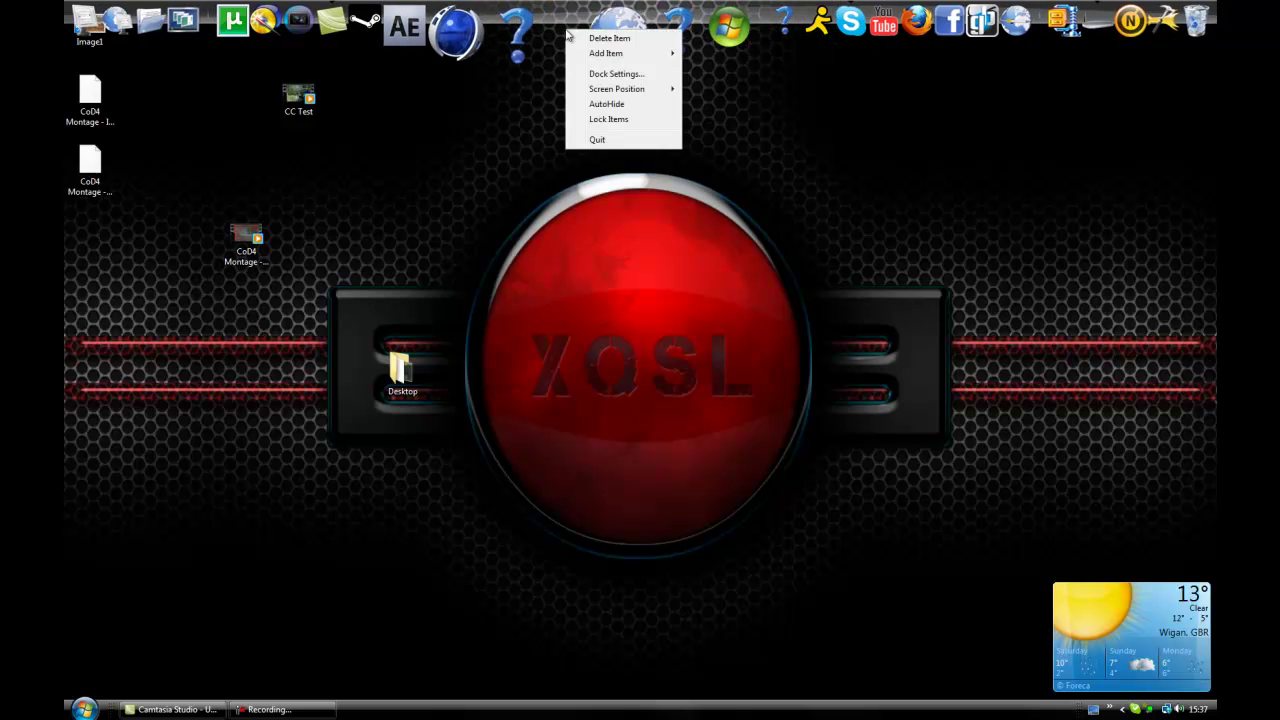
{"action": "left_click", "coordinate": [631, 76]}
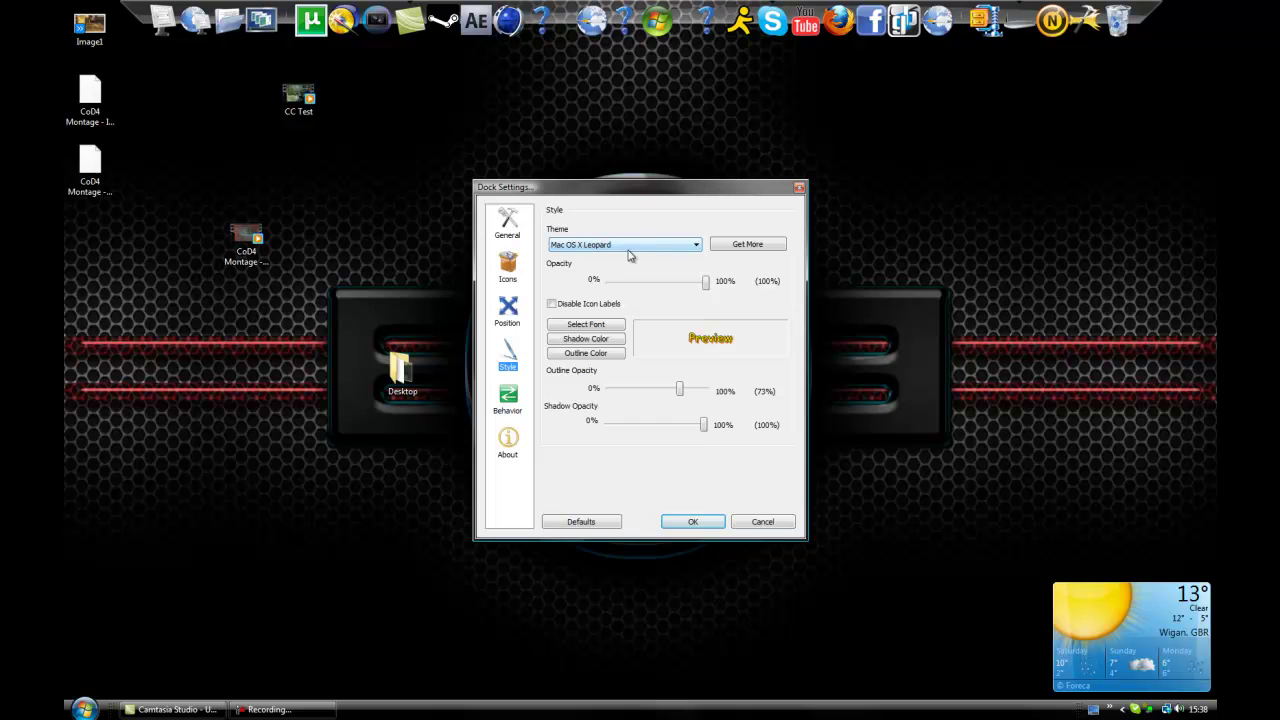
{"action": "left_click", "coordinate": [630, 245]}
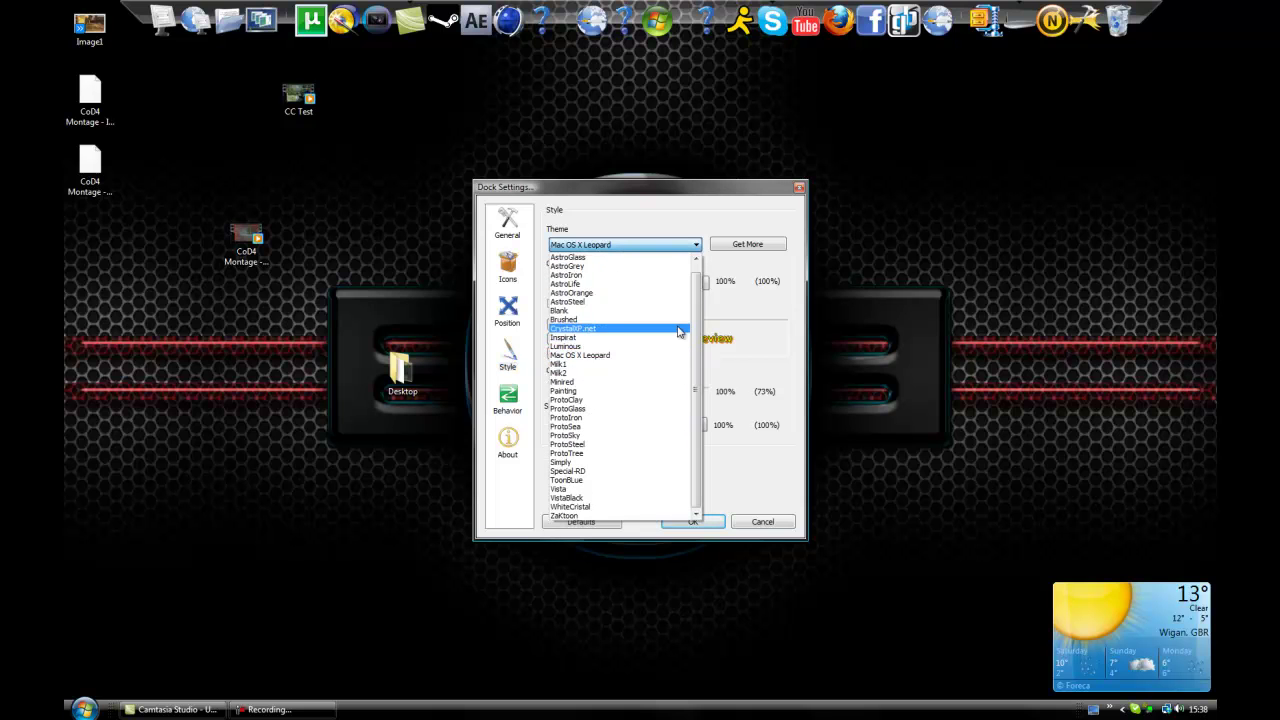
{"action": "left_click", "coordinate": [605, 372]}
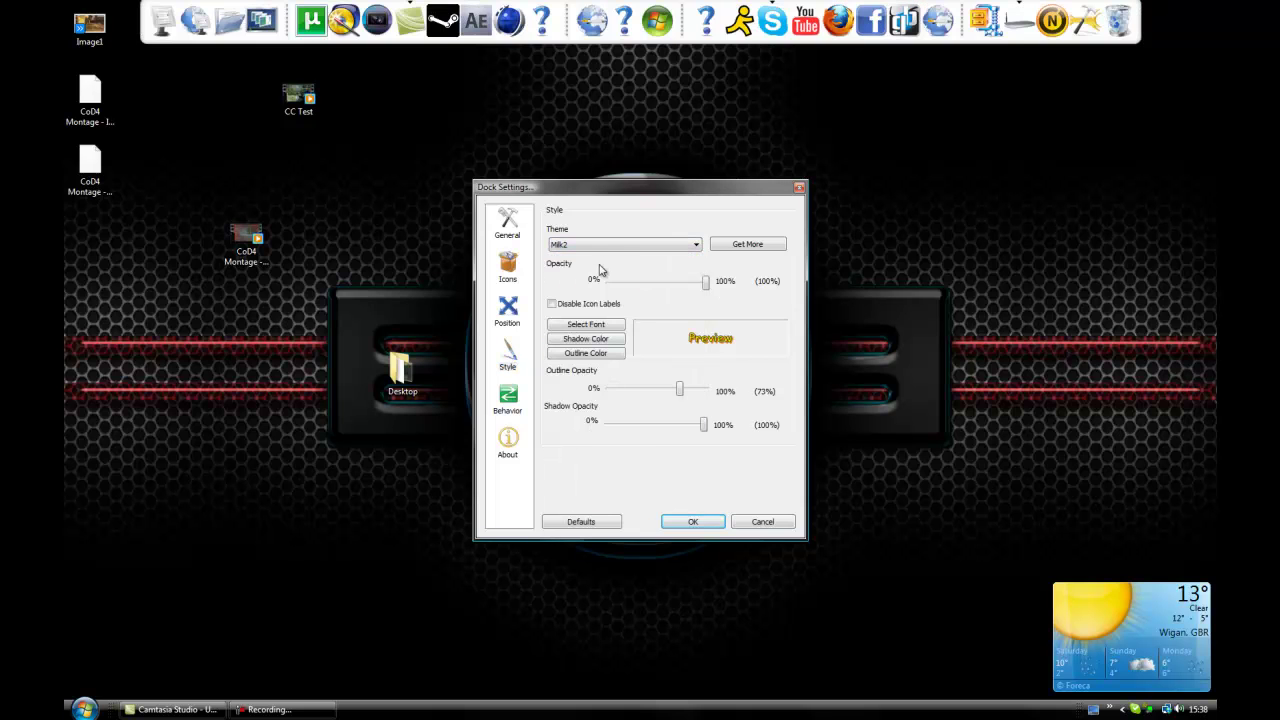
{"action": "left_click", "coordinate": [603, 250]}
{"action": "left_click", "coordinate": [605, 382]}
{"action": "key", "text": "Down"}
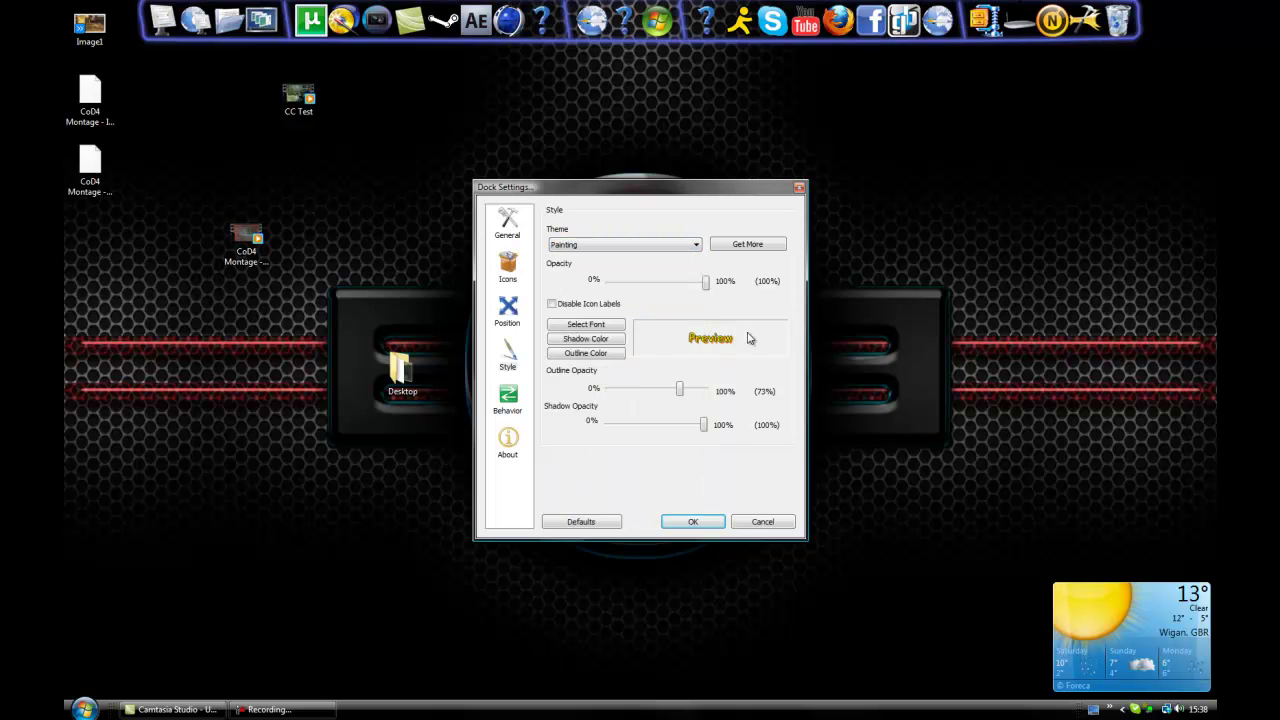
{"action": "key", "text": "Down"}
{"action": "key", "text": "Down"}
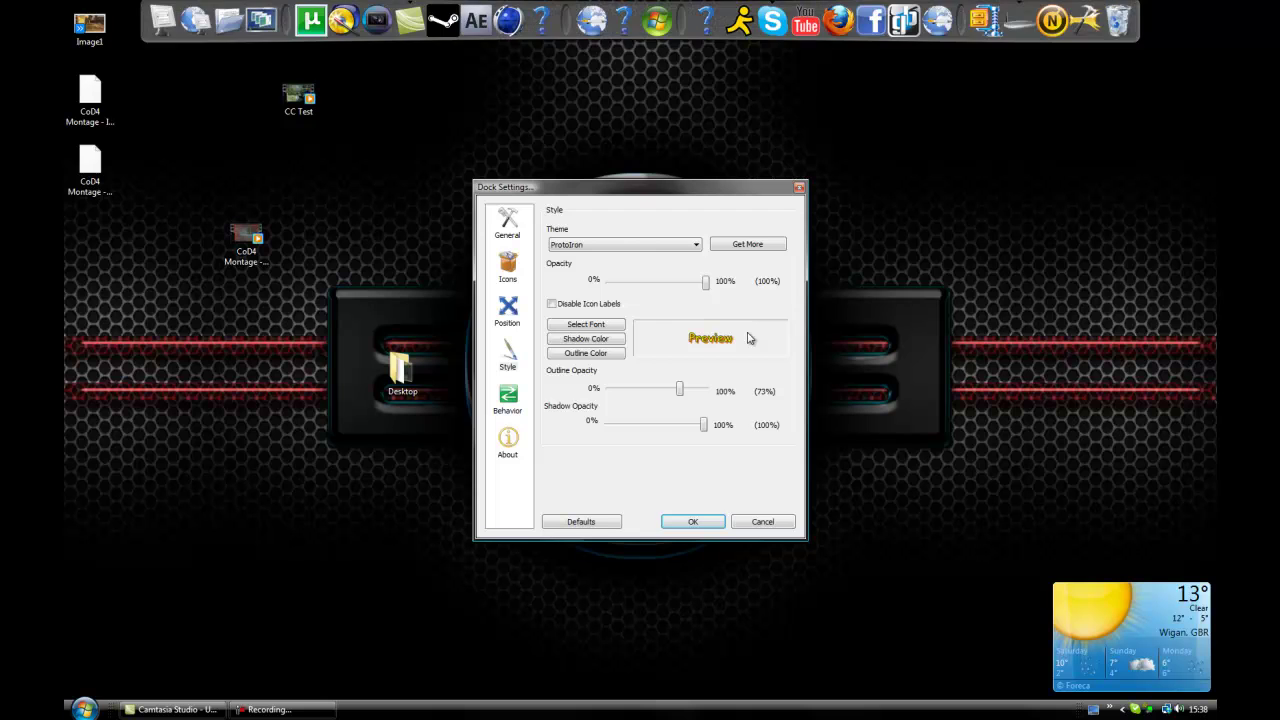
{"action": "key", "text": "Down"}
{"action": "key", "text": "Down"}
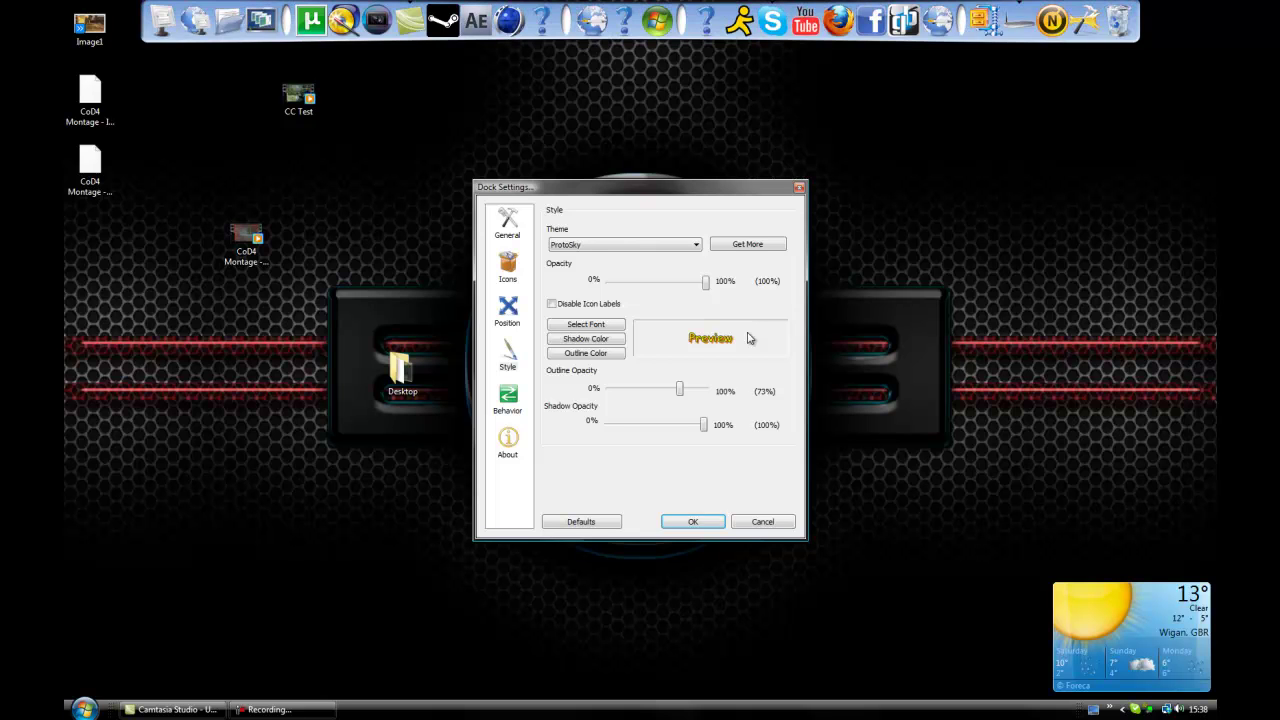
{"action": "key", "text": "Down"}
{"action": "key", "text": "Down"}
{"action": "key", "text": "Down"}
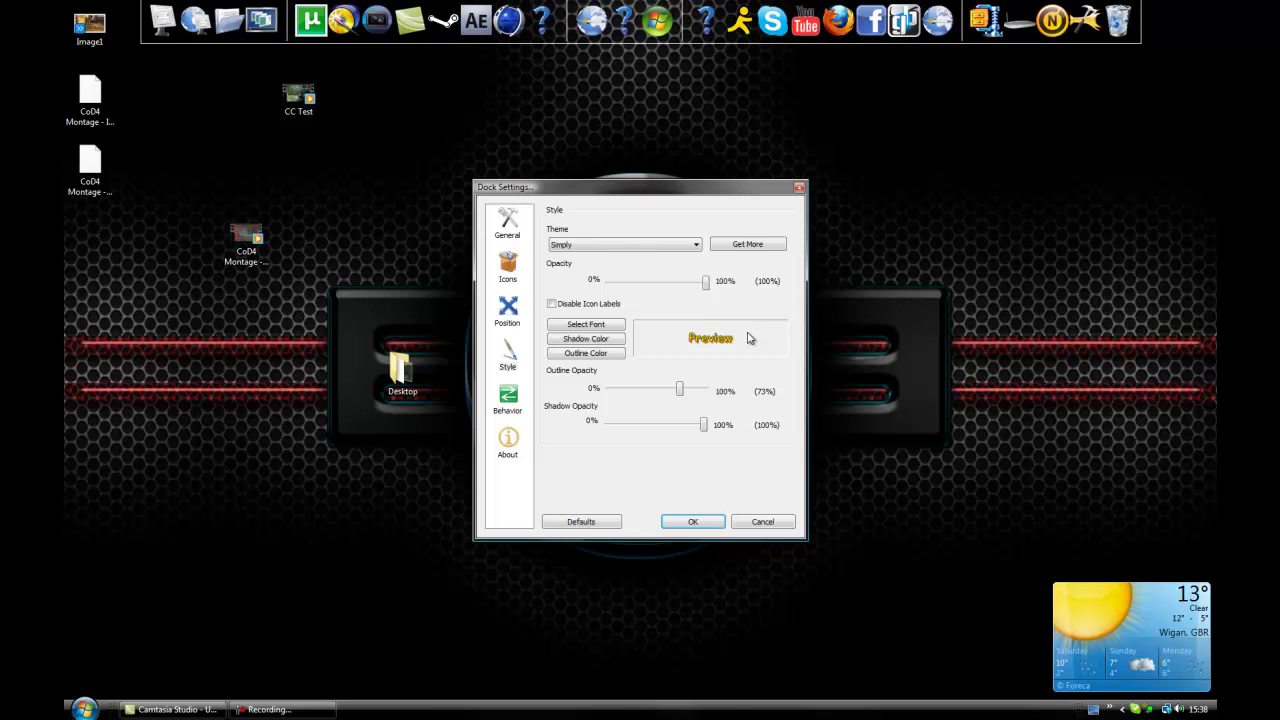
{"action": "key", "text": "Down"}
{"action": "key", "text": "Down"}
{"action": "key", "text": "Down"}
{"action": "key", "text": "Down"}
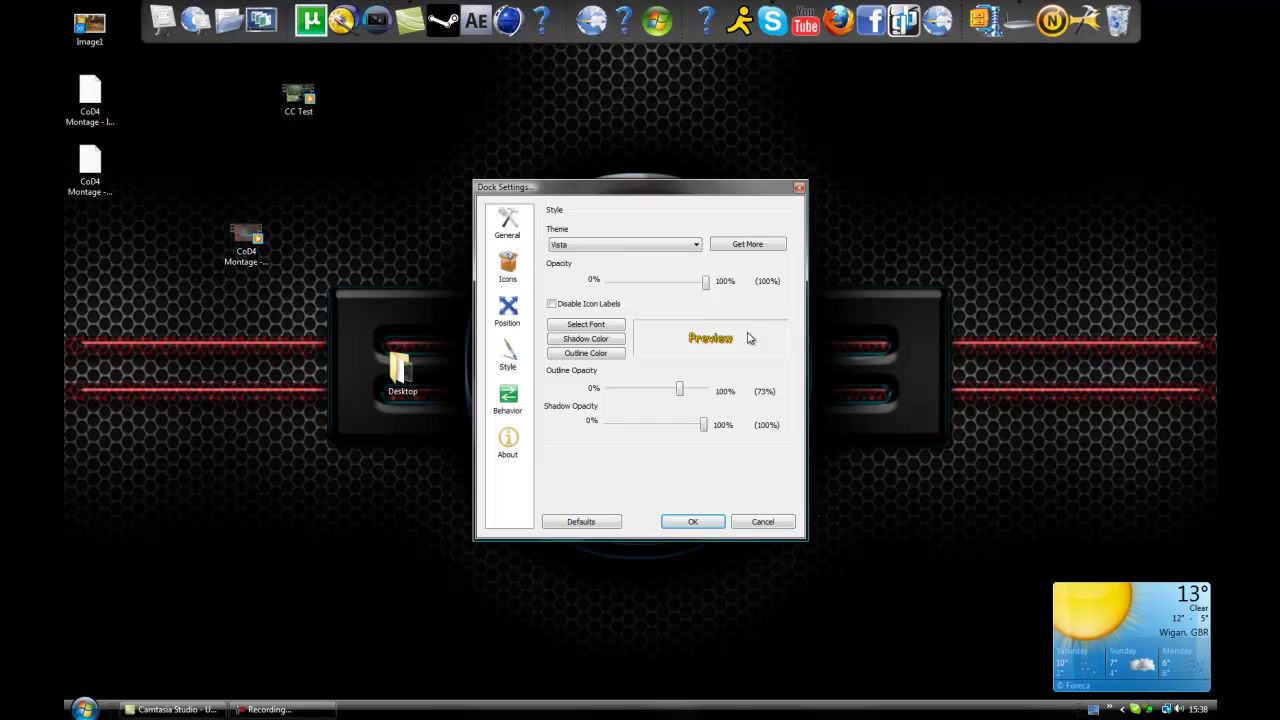
{"action": "key", "text": "Down"}
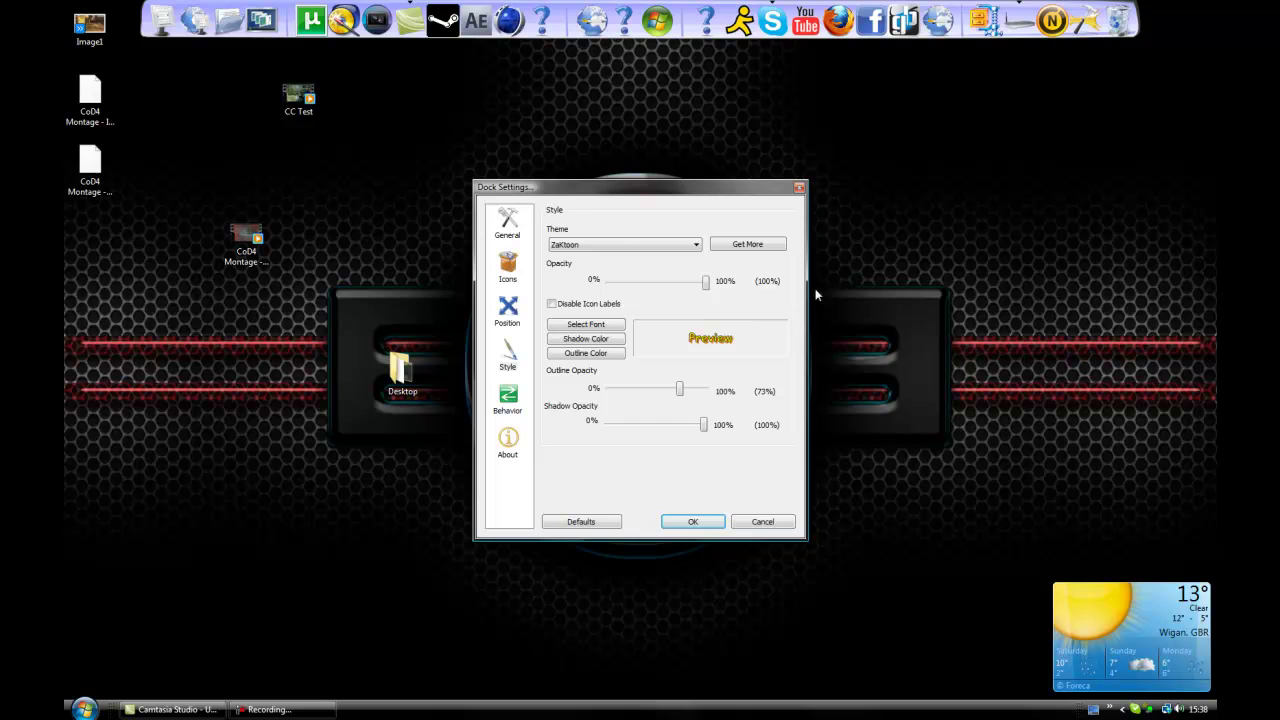
Step: Try Aero Milk, then apply Mac OS X Leopard and adjust the dock opacity
{"action": "left_click", "coordinate": [600, 252]}
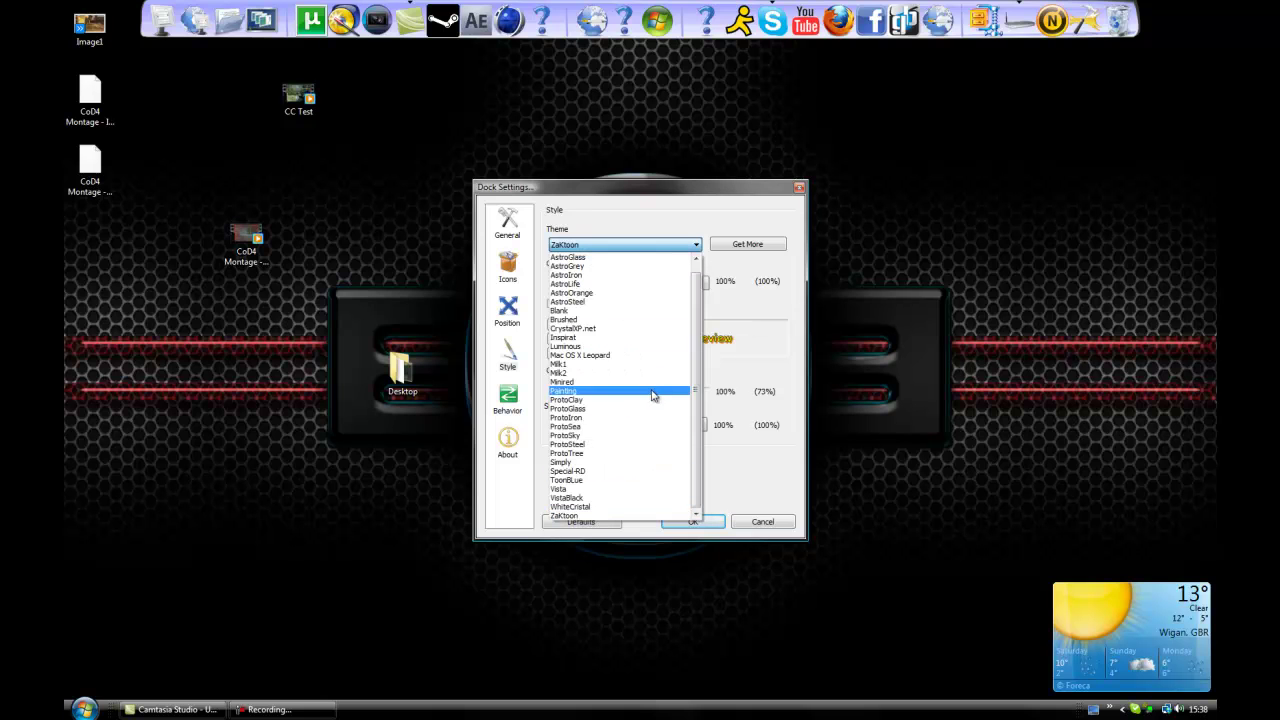
{"action": "scroll", "coordinate": [655, 400], "scroll_direction": "up", "scroll_amount": 1}
{"action": "left_click", "coordinate": [589, 258]}
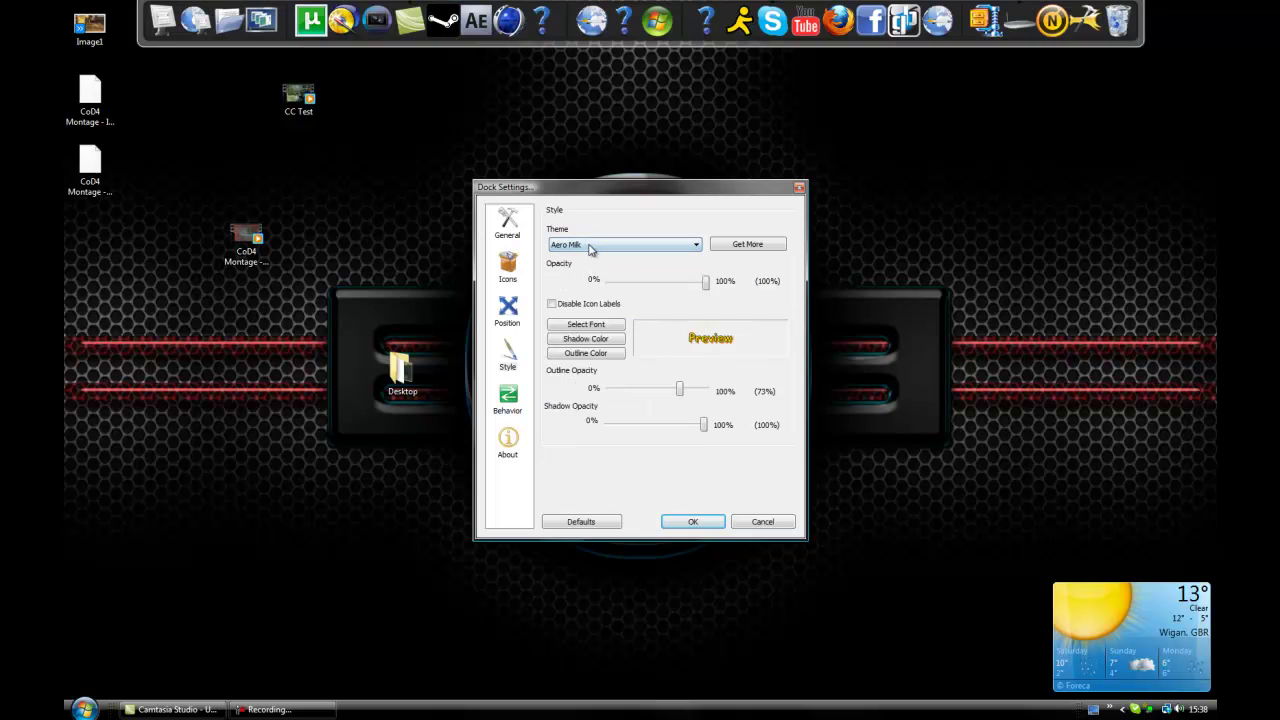
{"action": "left_click", "coordinate": [594, 248]}
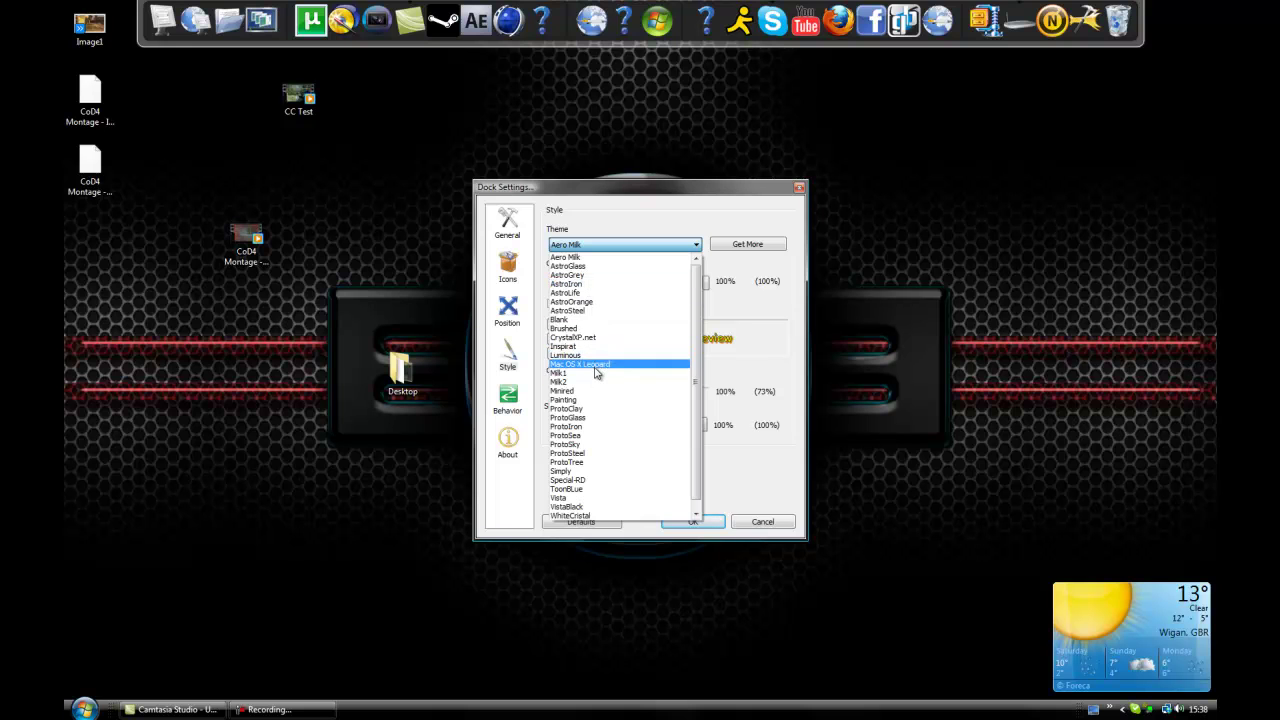
{"action": "left_click", "coordinate": [589, 366]}
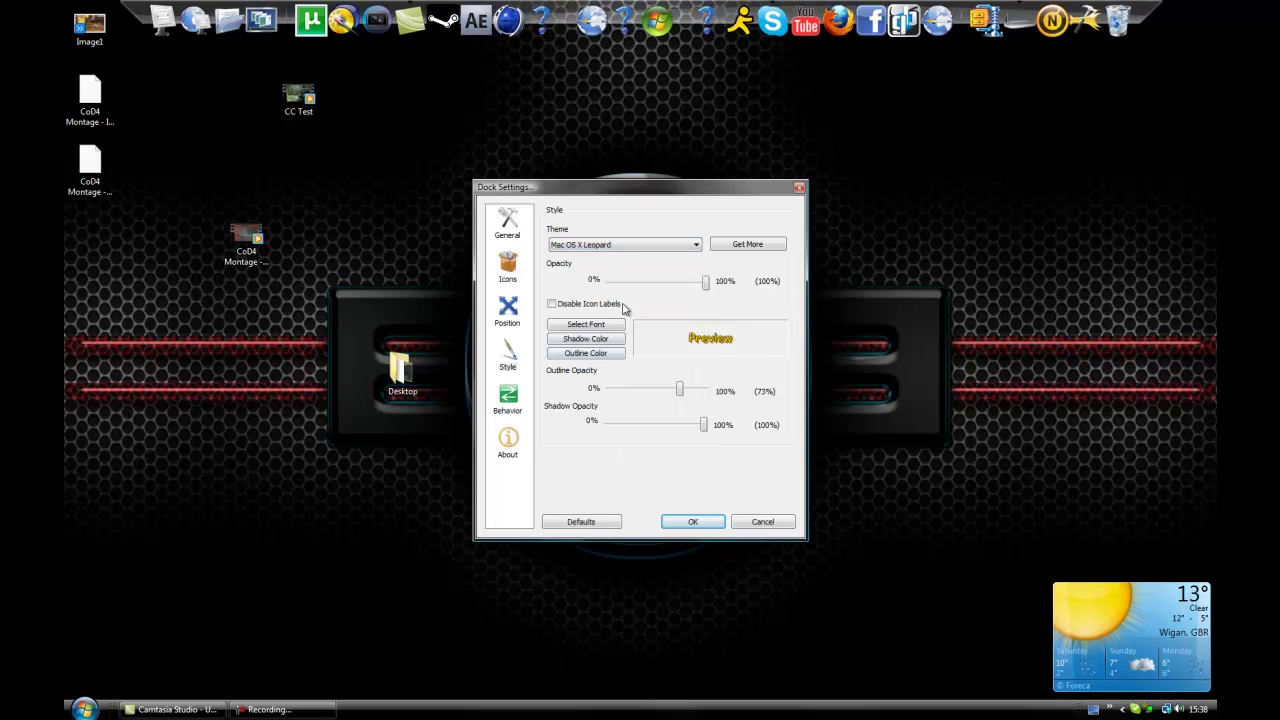
{"action": "left_click_drag", "start_coordinate": [617, 290], "coordinate": [834, 312]}
Step: Cancel Dock Settings and open Icon Settings for the Facebook dock icon
{"action": "left_click", "coordinate": [764, 522]}
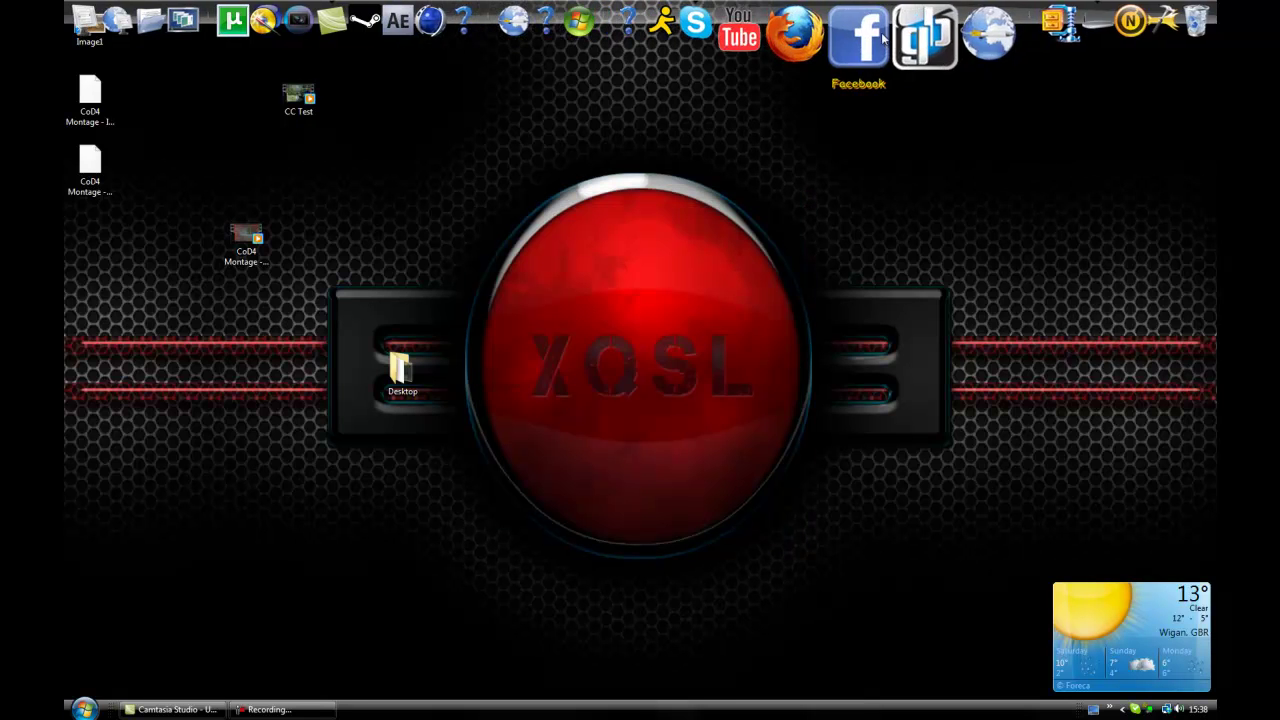
{"action": "right_click", "coordinate": [876, 45]}
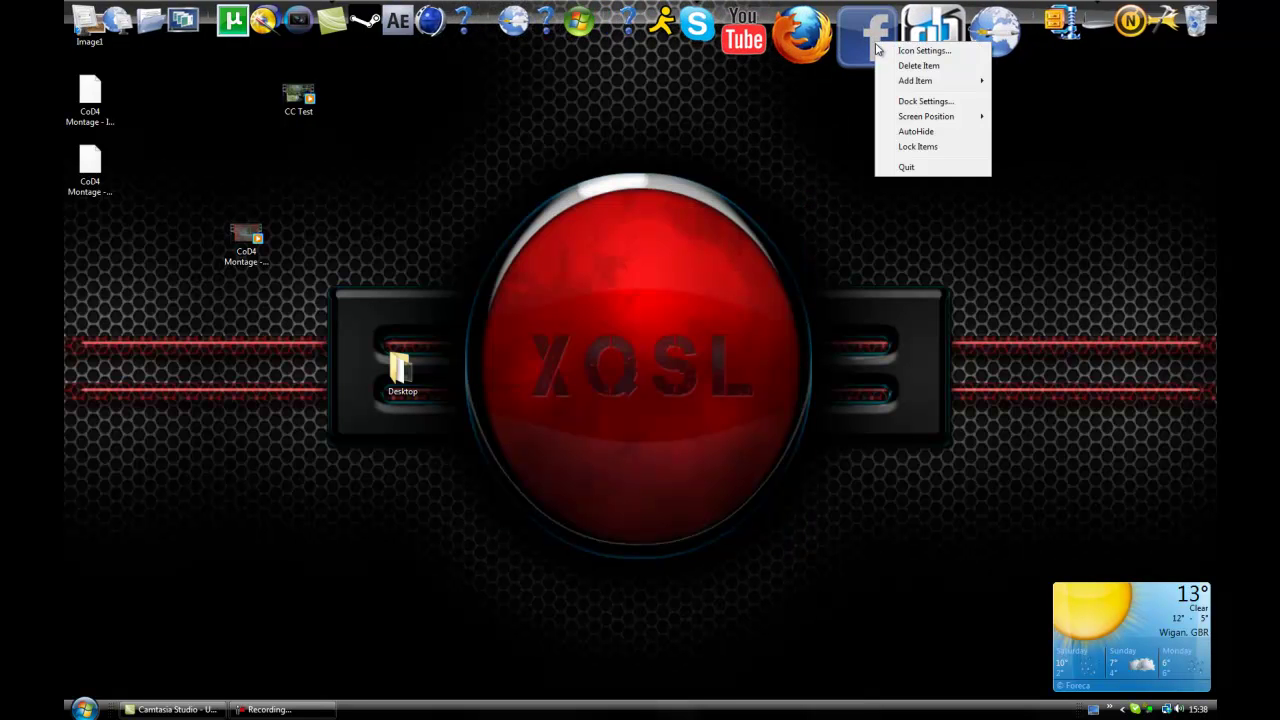
{"action": "left_click", "coordinate": [944, 50]}
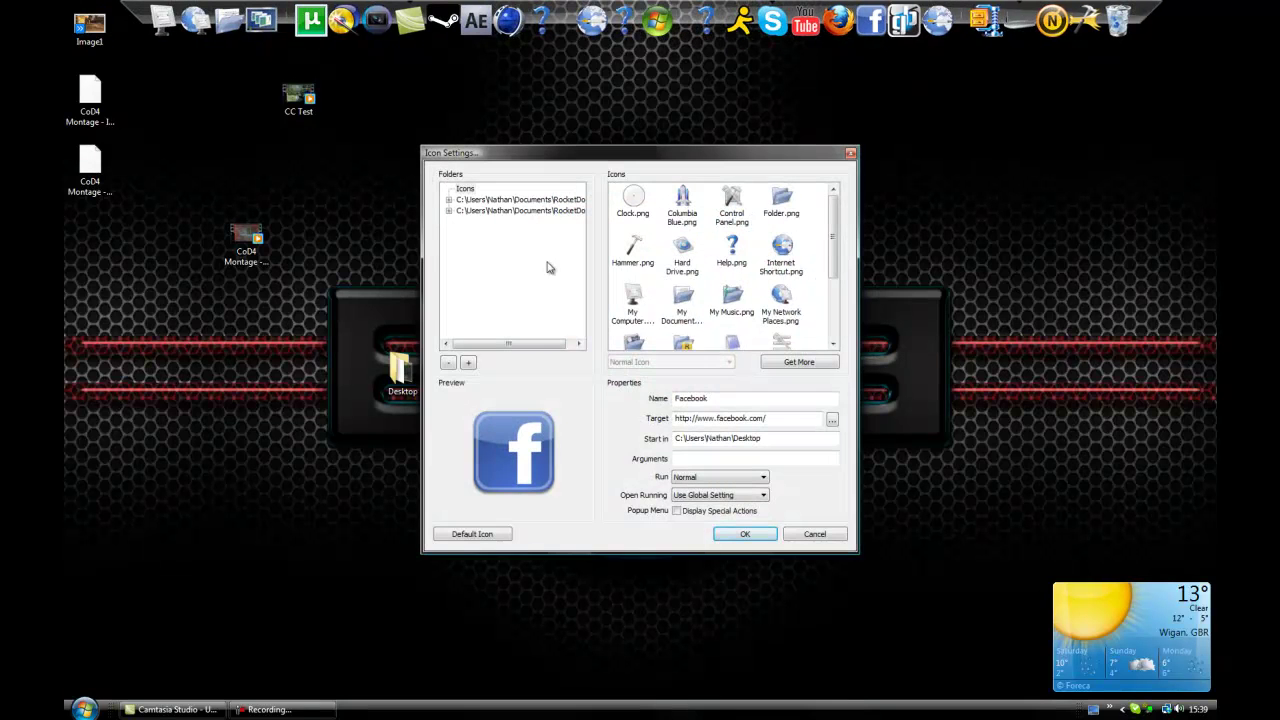
Step: Pick facebook.png from the first custom icon folder, then cancel without applying
{"action": "mouse_move", "coordinate": [833, 190]}
{"action": "left_mouse_down"}
{"action": "mouse_move", "coordinate": [830, 340]}
{"action": "mouse_move", "coordinate": [830, 170]}
{"action": "left_mouse_up"}
{"action": "left_click", "coordinate": [505, 200]}
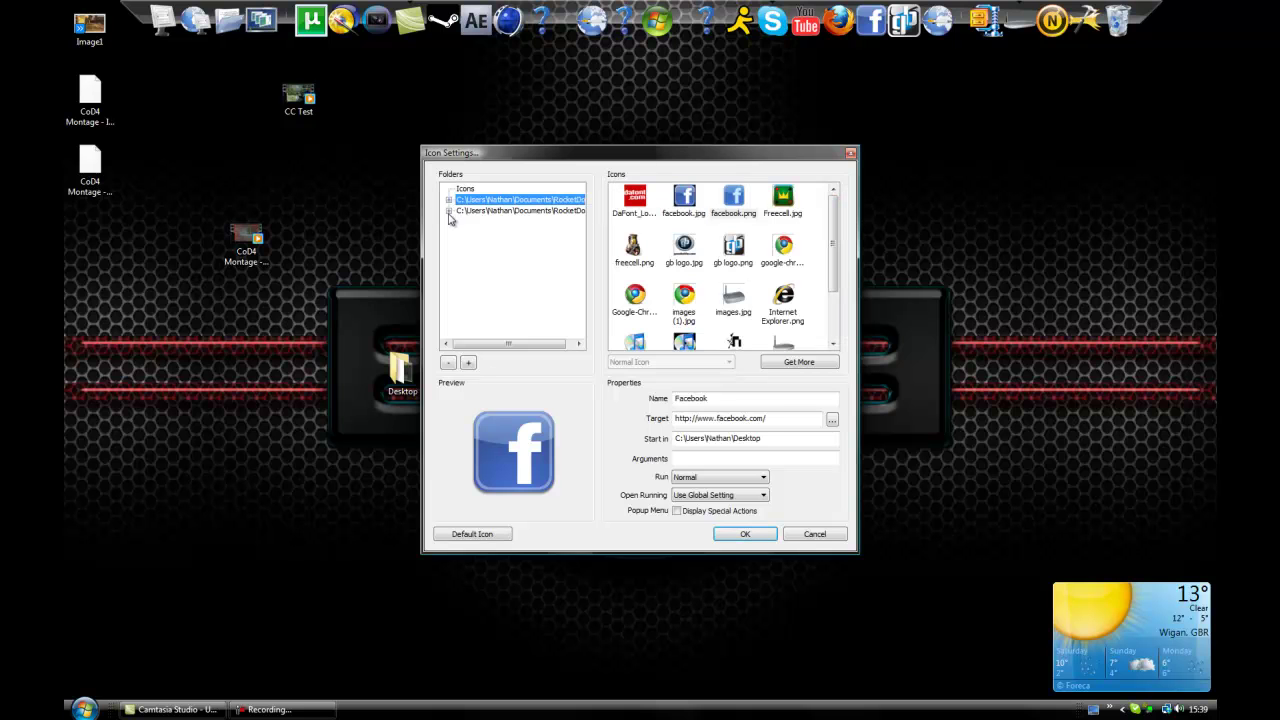
{"action": "left_click", "coordinate": [732, 202]}
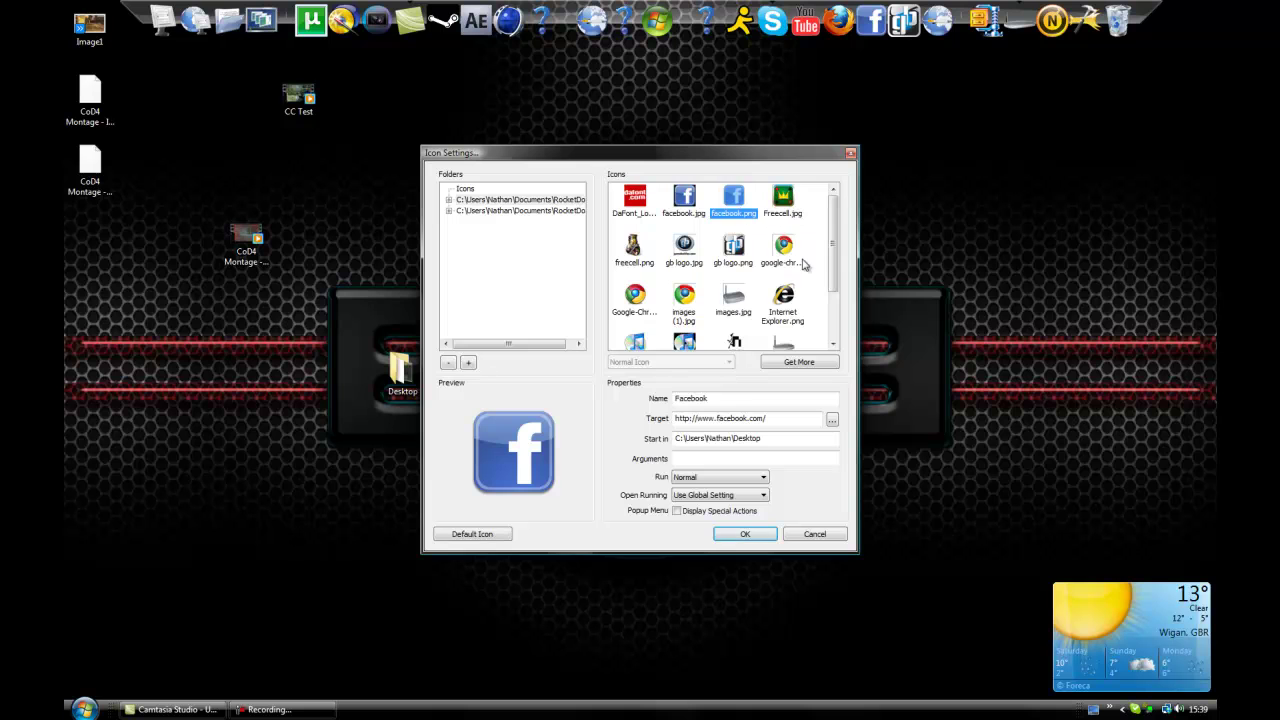
{"action": "mouse_move", "coordinate": [829, 266]}
{"action": "left_mouse_down"}
{"action": "mouse_move", "coordinate": [830, 313]}
{"action": "mouse_move", "coordinate": [830, 266]}
{"action": "left_mouse_up"}
{"action": "left_click", "coordinate": [815, 536]}
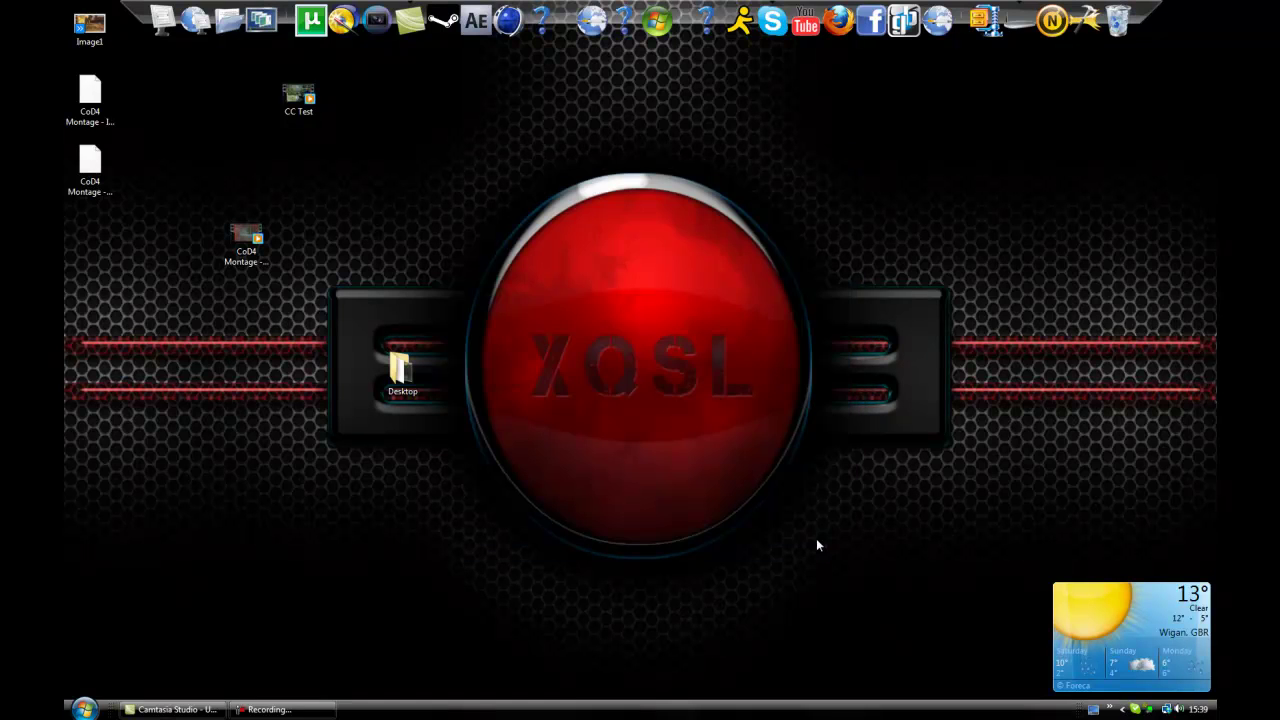